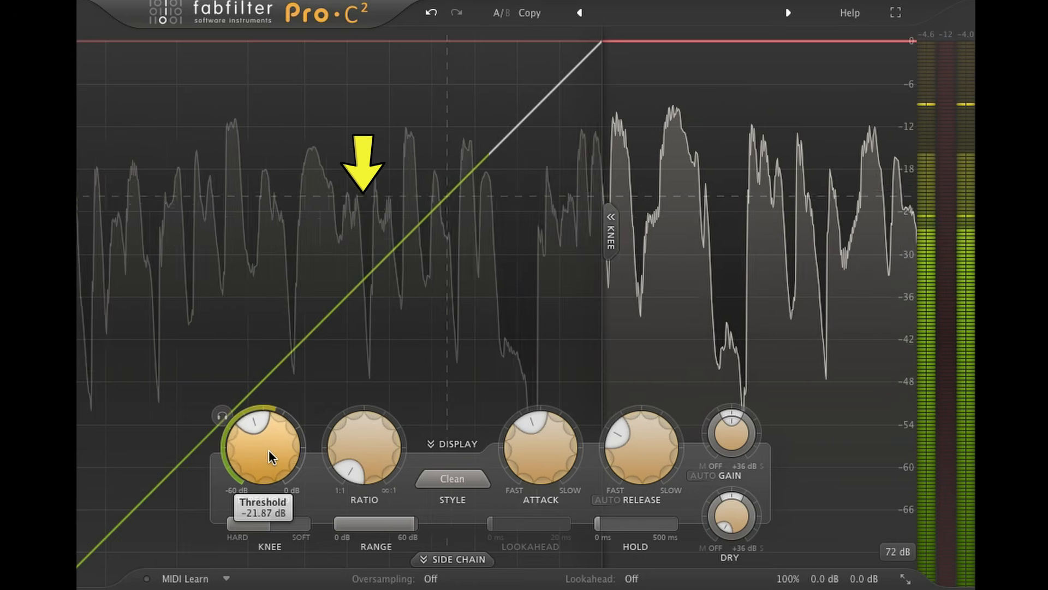
Raise the threshold to about -19 dB and sweep the ratio through 2:1 and 3:1 up to 10:1, finishing somewhat lower
scroll(272, 456, up, 3)
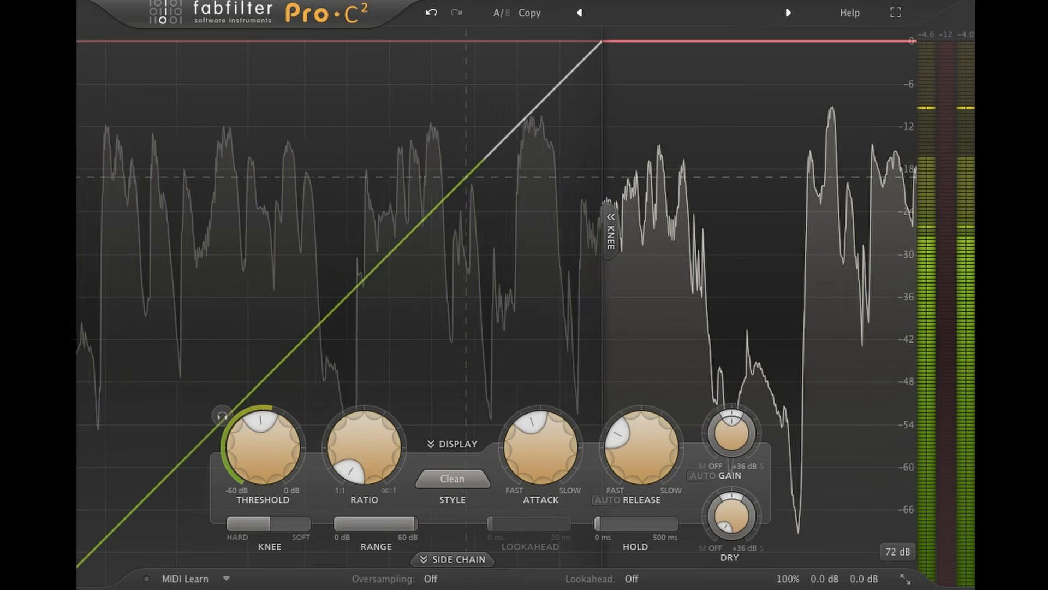
mouse_move(358, 440)
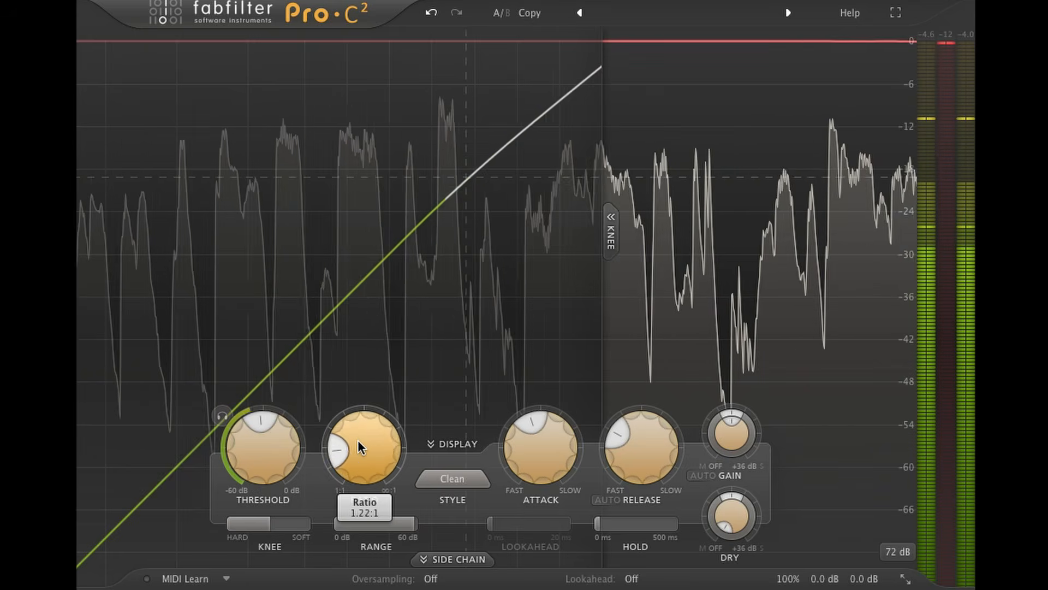
scroll(358, 442, up, 5)
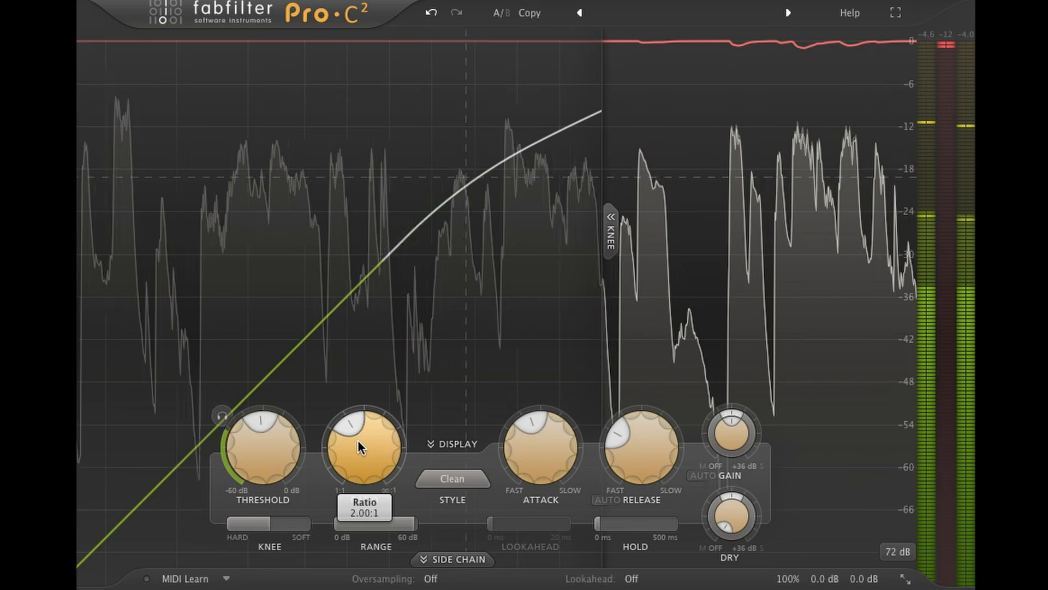
scroll(358, 446, up, 4)
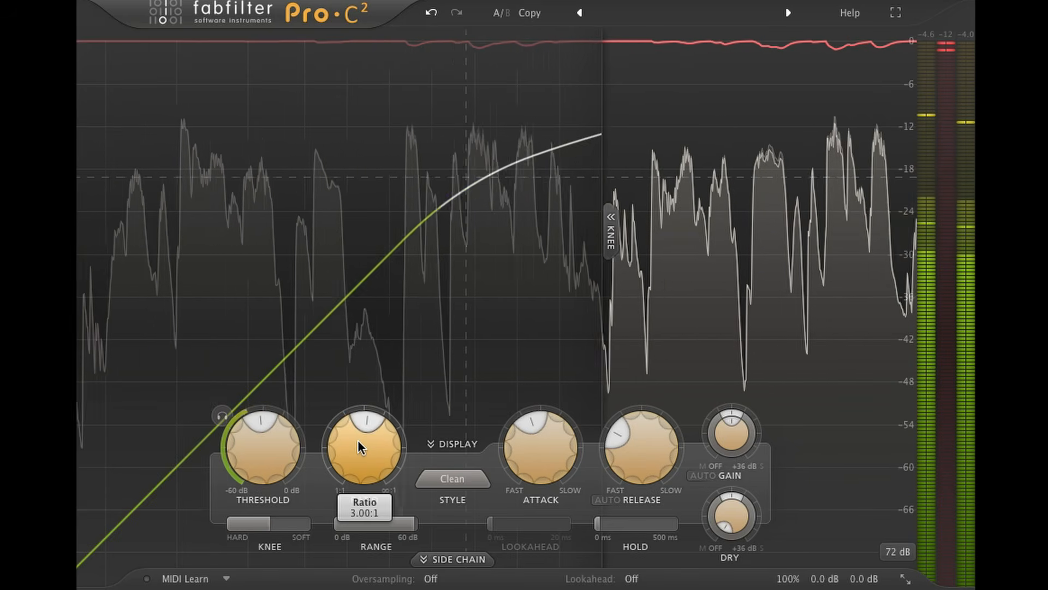
scroll(357, 443, up, 8)
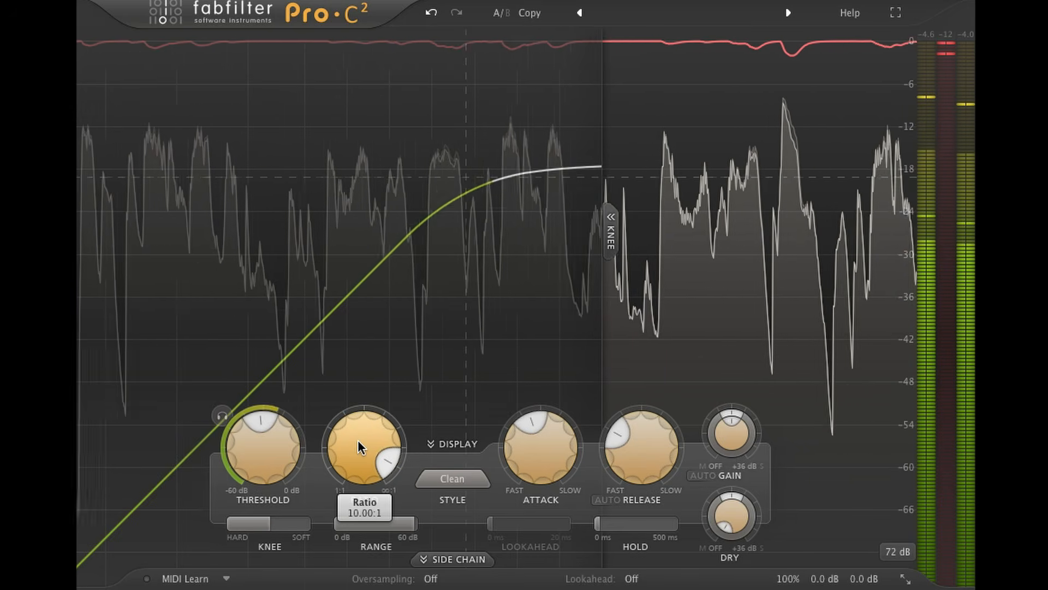
scroll(358, 446, down, 2)
scroll(358, 442, down, 3)
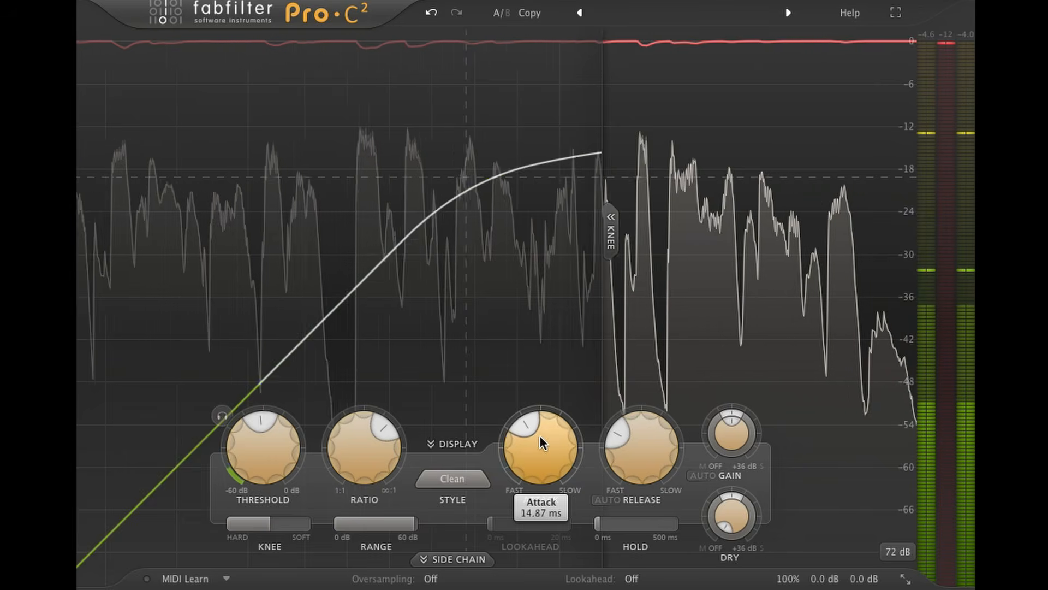
Sweep the attack down to 0.005 ms, up to about 75 ms, and back to a moderate setting
scroll(540, 435, down, 10)
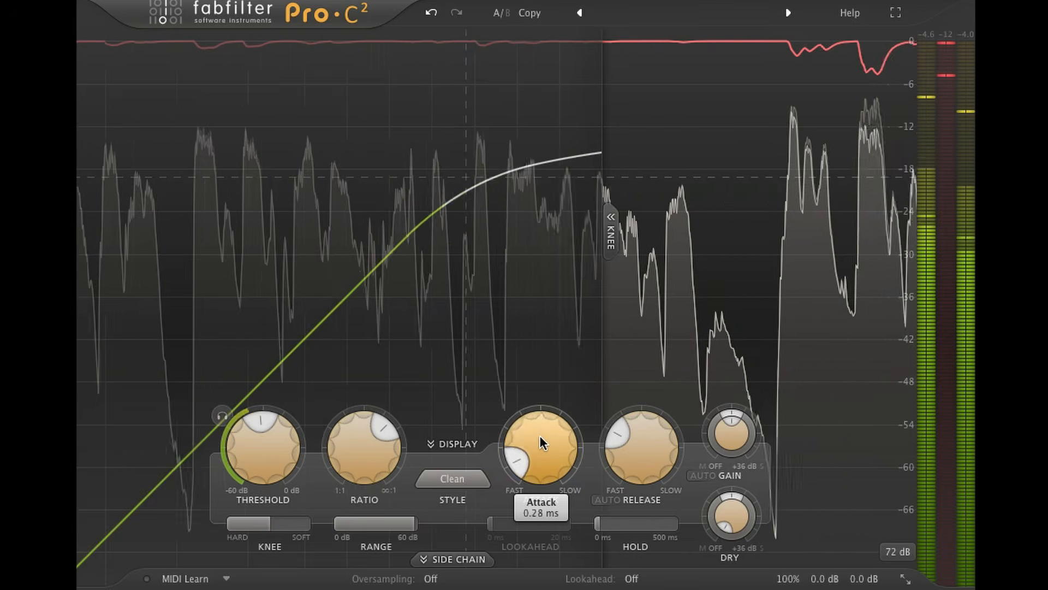
scroll(539, 435, down, 3)
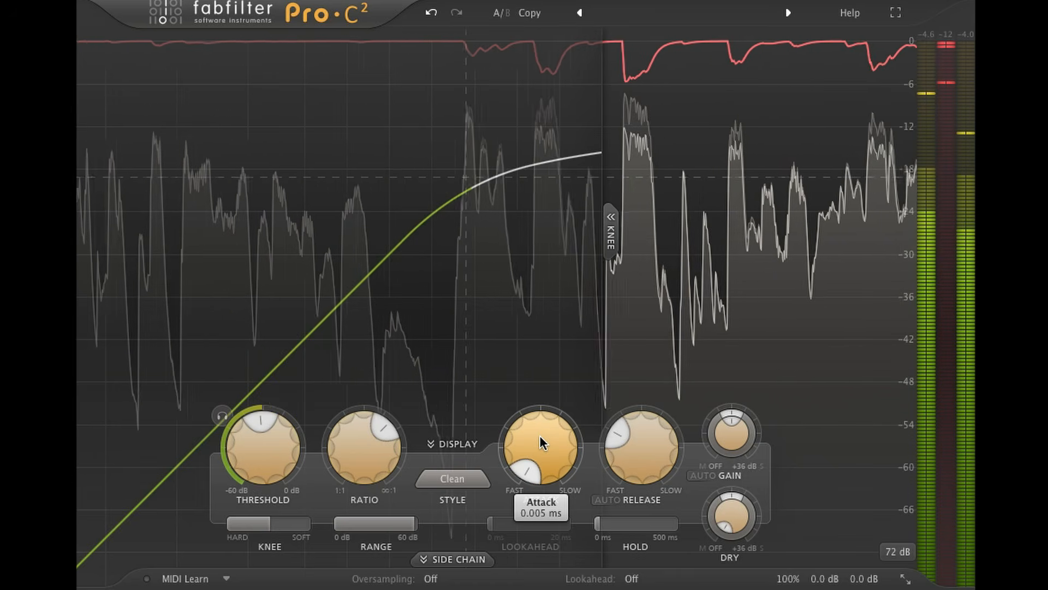
scroll(540, 435, up, 4)
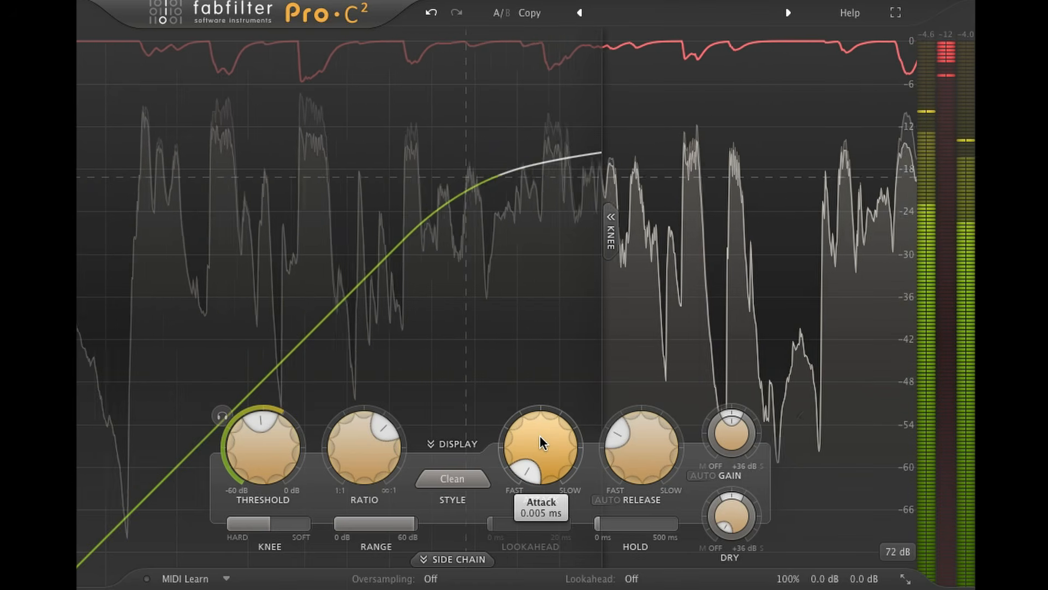
scroll(540, 435, up, 8)
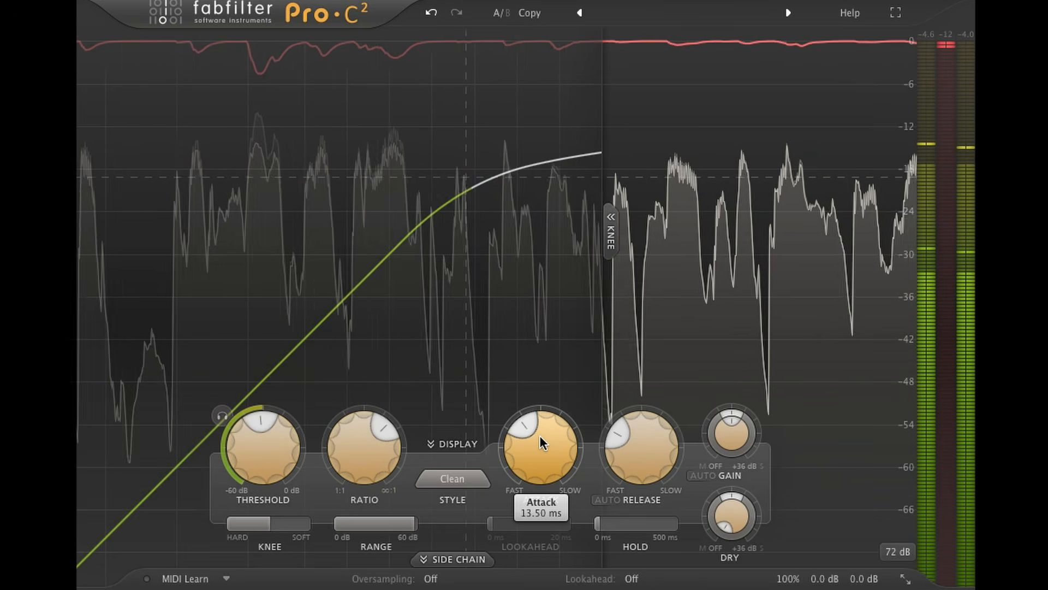
scroll(540, 434, up, 5)
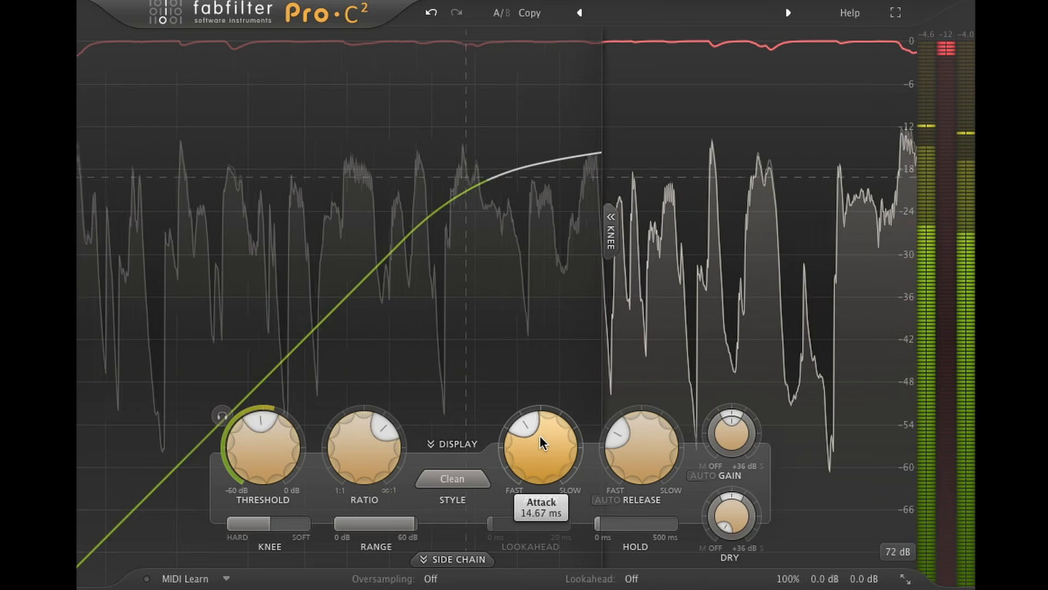
scroll(539, 435, up, 6)
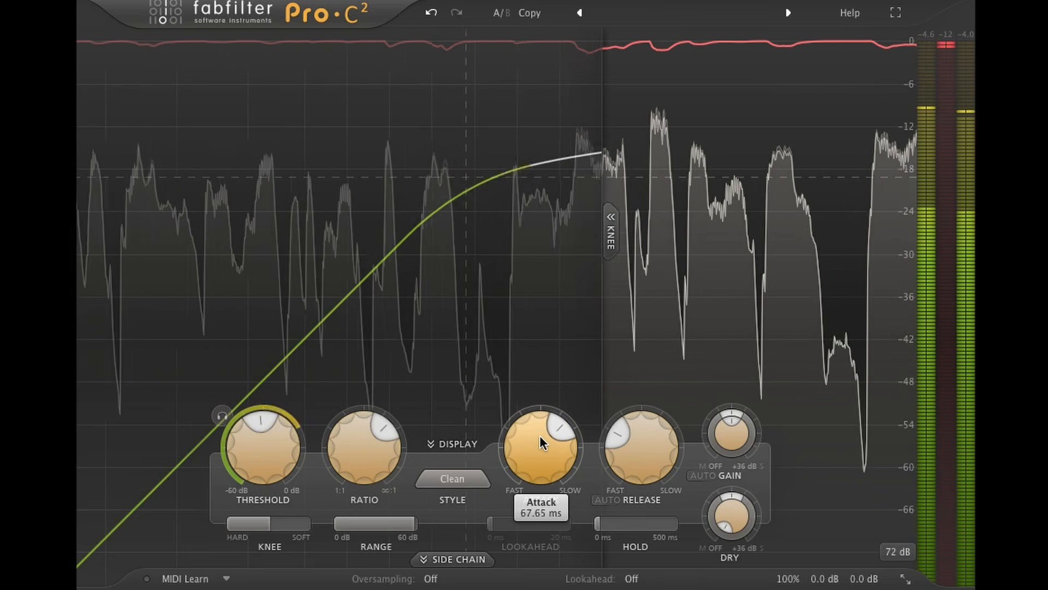
scroll(540, 442, up, 1)
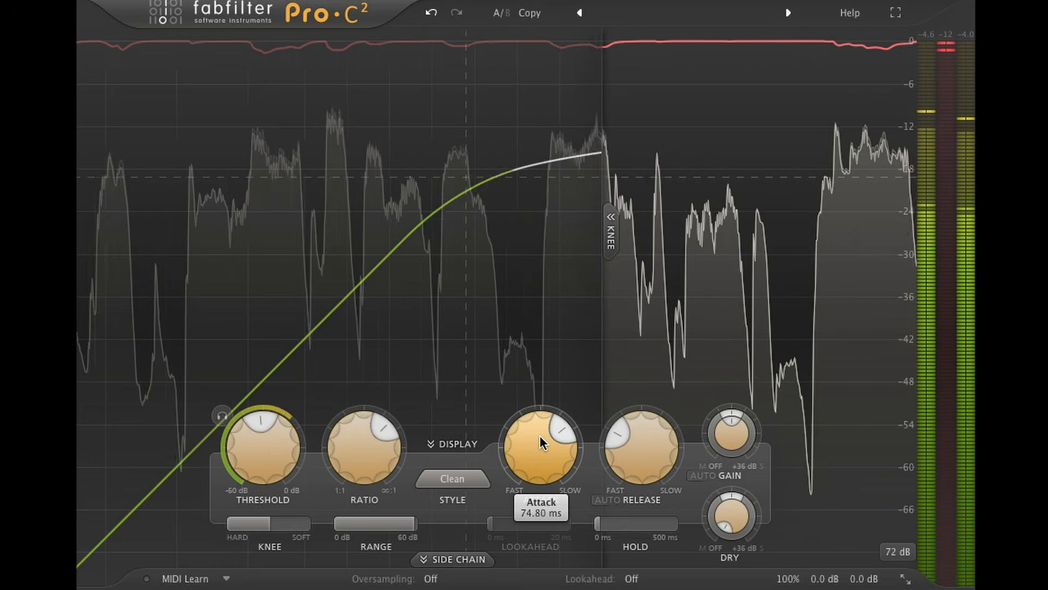
scroll(541, 442, down, 1)
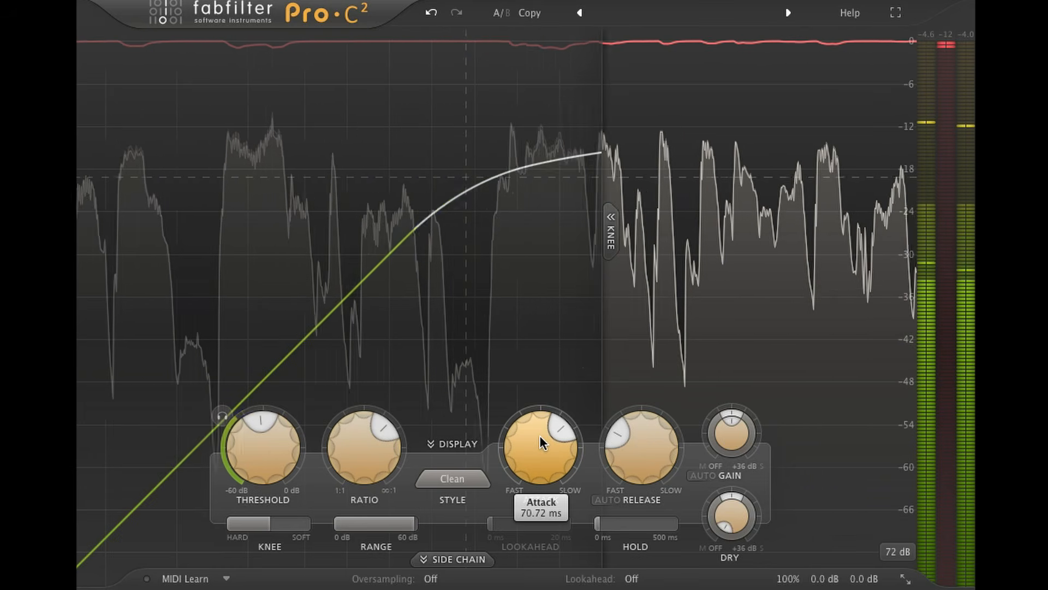
scroll(541, 442, down, 3)
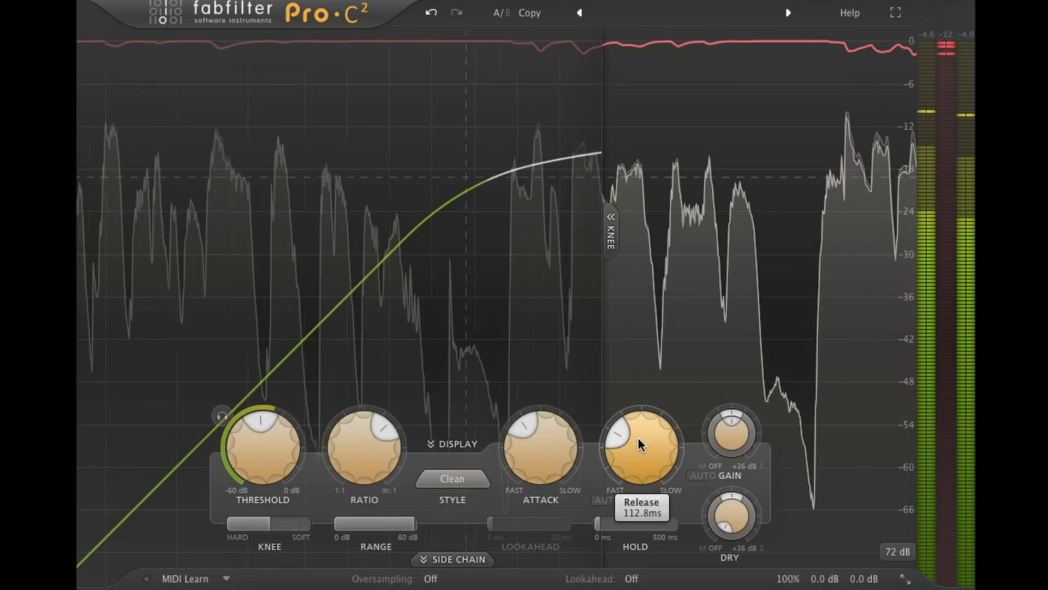
Sweep the release down to 10 ms and up to a slower setting, and raise the wet gain above +2.55 dB
scroll(637, 438, down, 10)
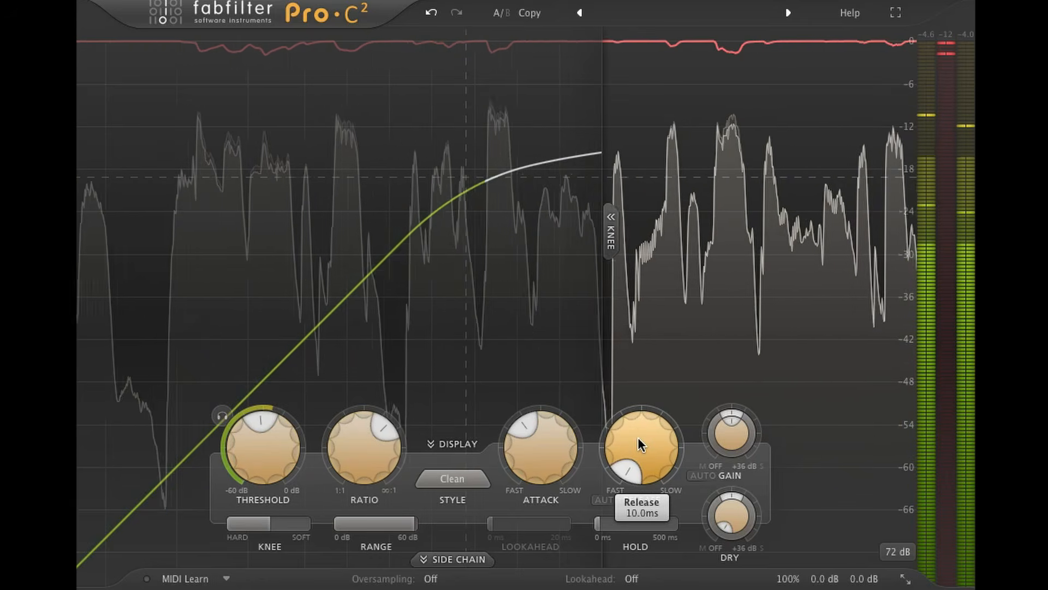
scroll(637, 443, up, 10)
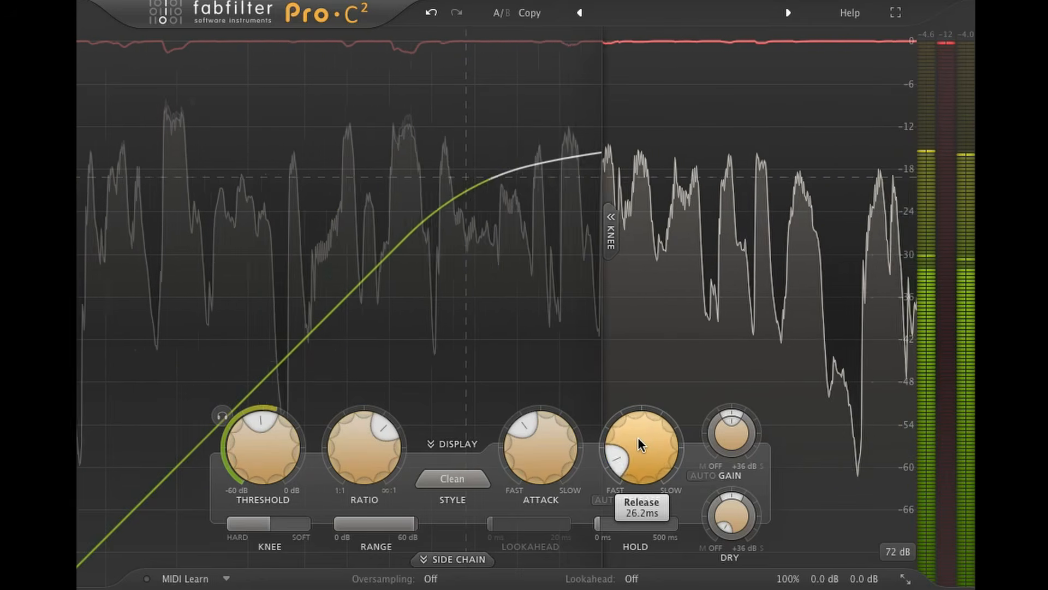
scroll(638, 443, up, 10)
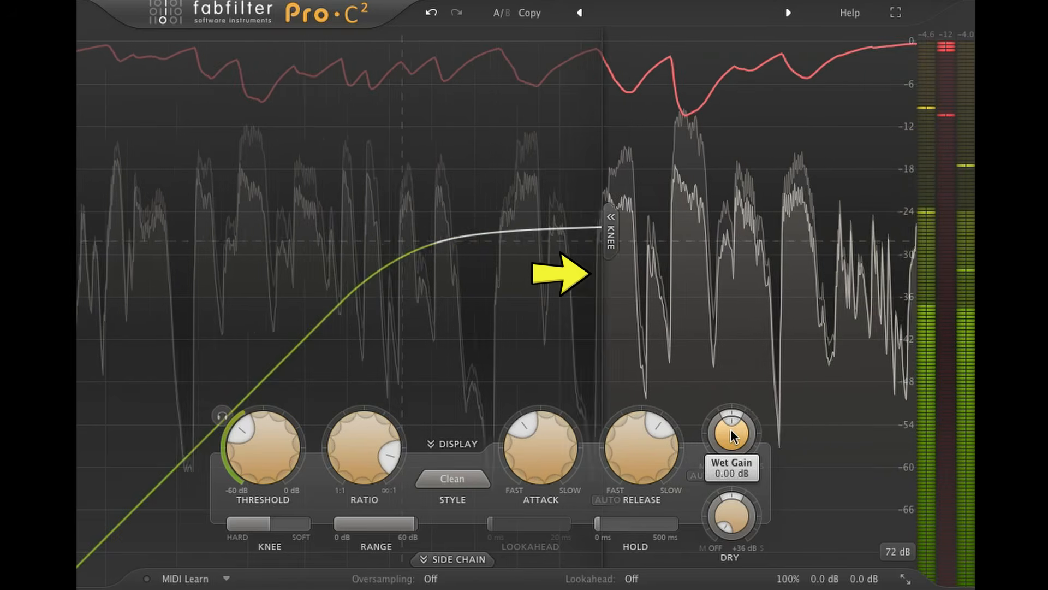
scroll(730, 431, up, 5)
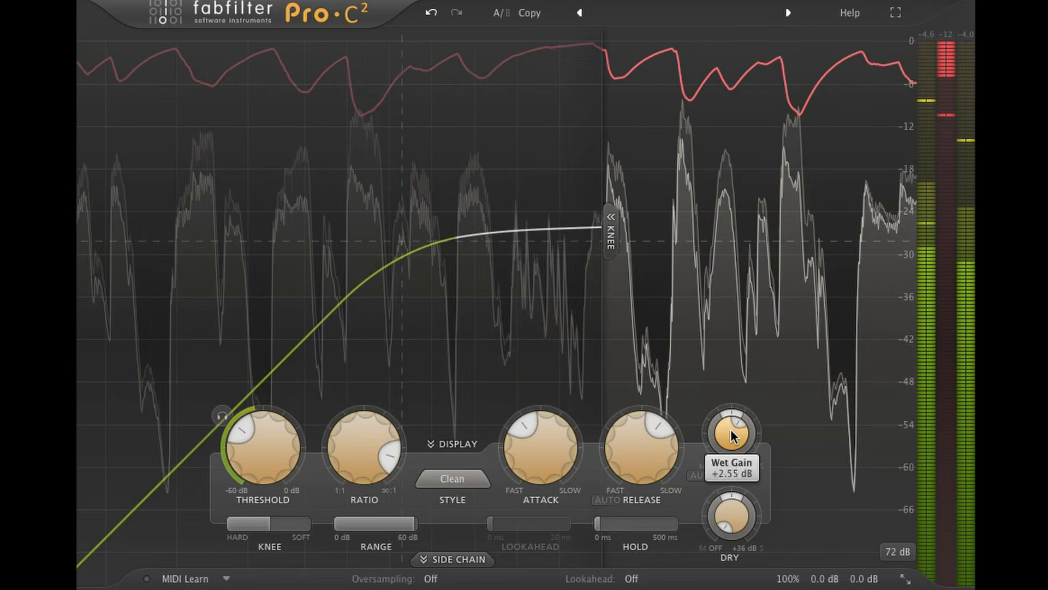
scroll(731, 431, up, 8)
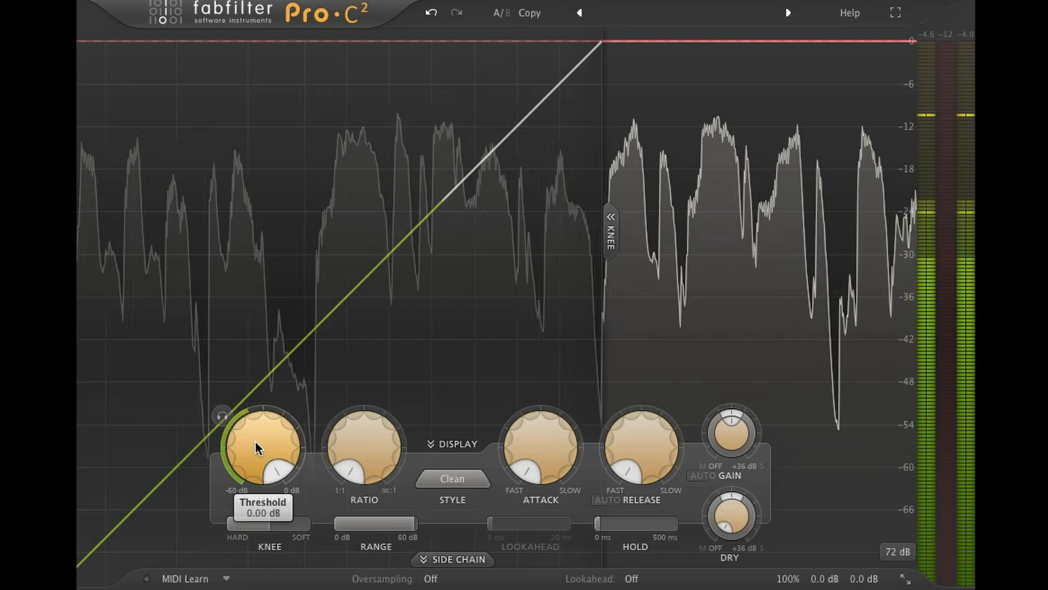
Lower the threshold to about -25 dB and set the ratio to 3:1
scroll(254, 441, down, 15)
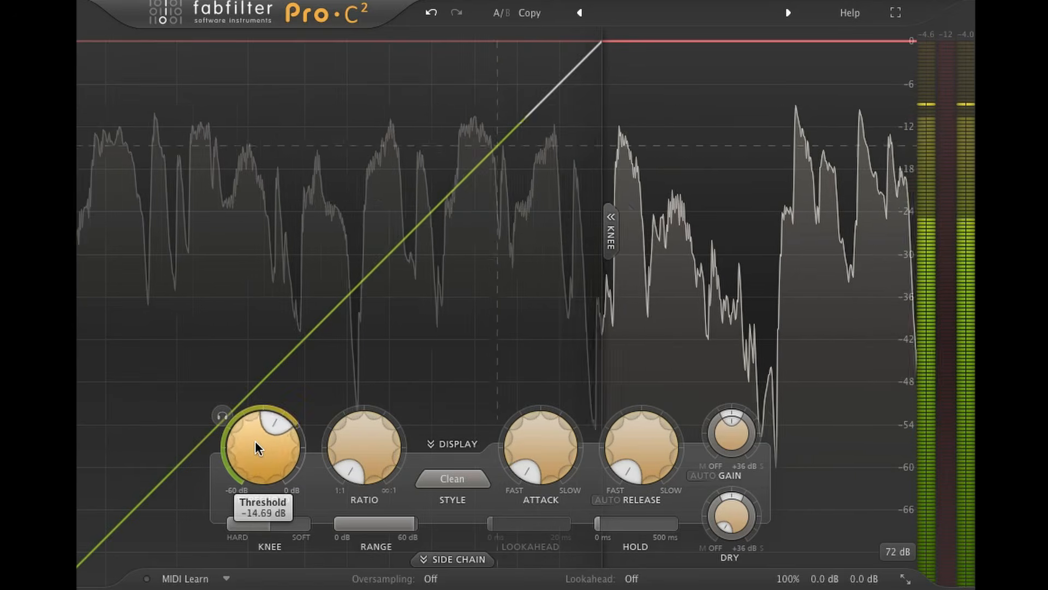
scroll(255, 441, down, 4)
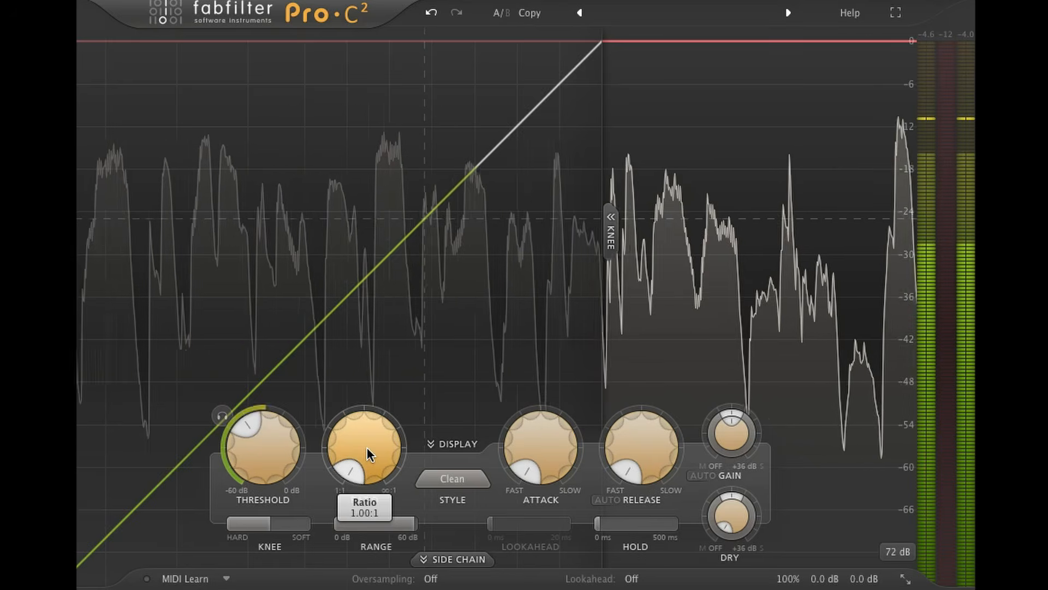
scroll(368, 447, up, 10)
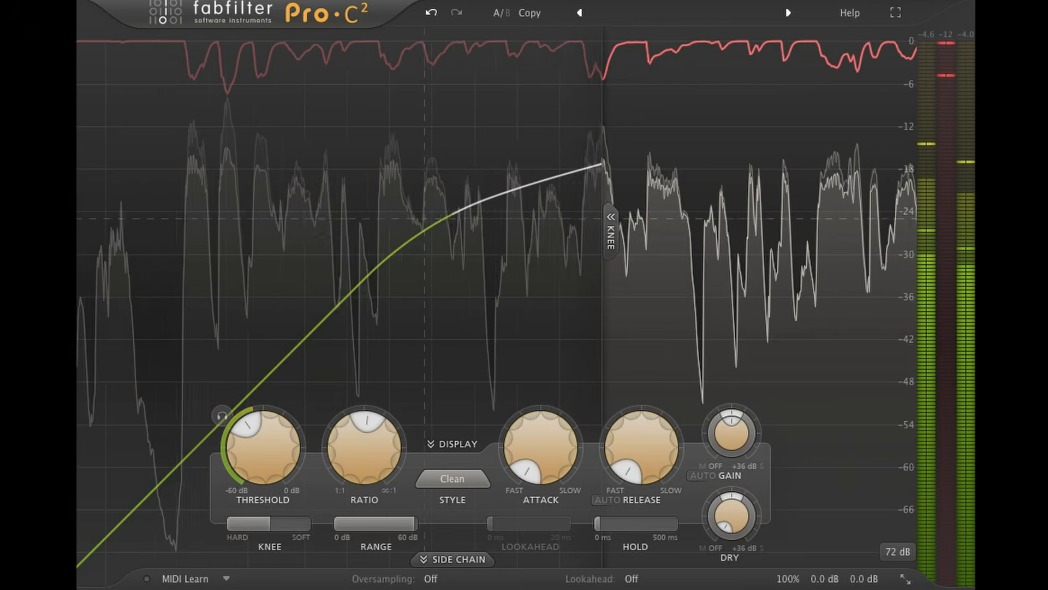
Slow the attack to about 15 ms and raise the release from its fastest position to a moderate setting
mouse_move(541, 448)
mouse_down()
mouse_move(540, 427)
mouse_move(540, 436)
mouse_up()
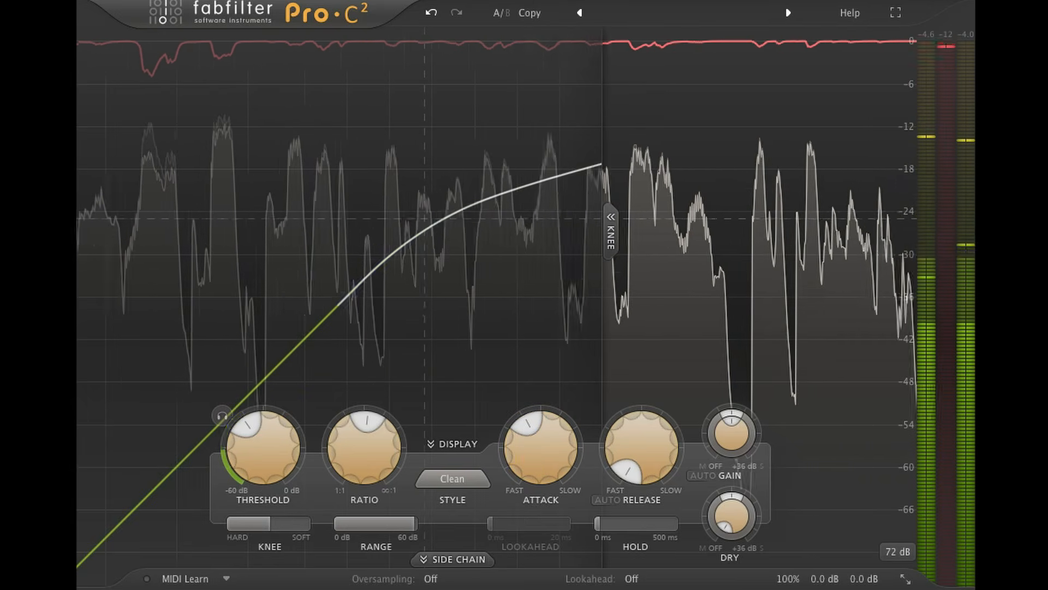
drag(643, 448, 642, 432)
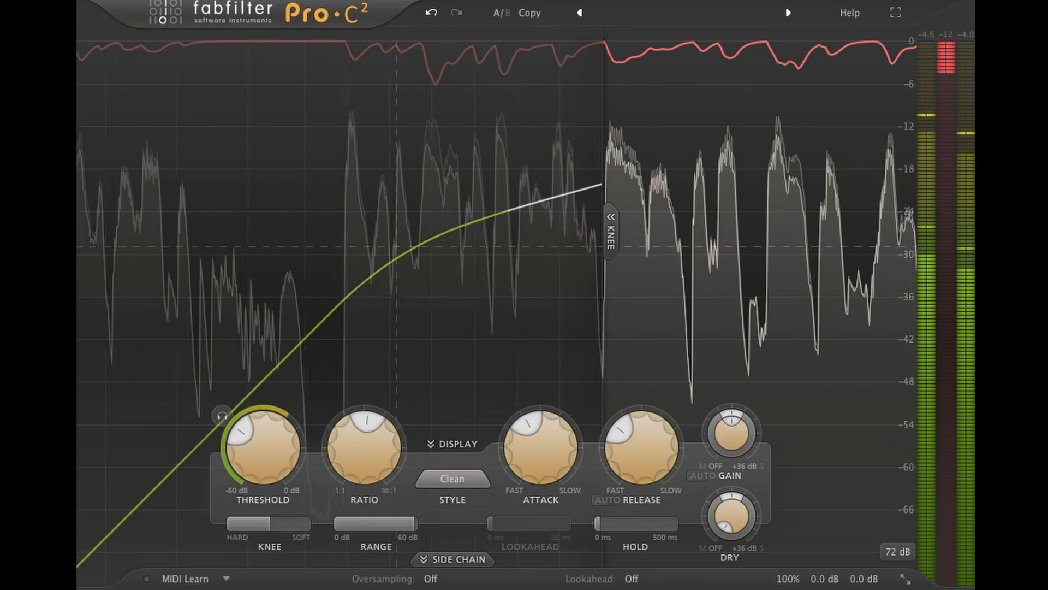
Sweep the threshold down to about -34 dB and up to about -11 dB to compare heavy and light compression
drag(283, 443, 282, 457)
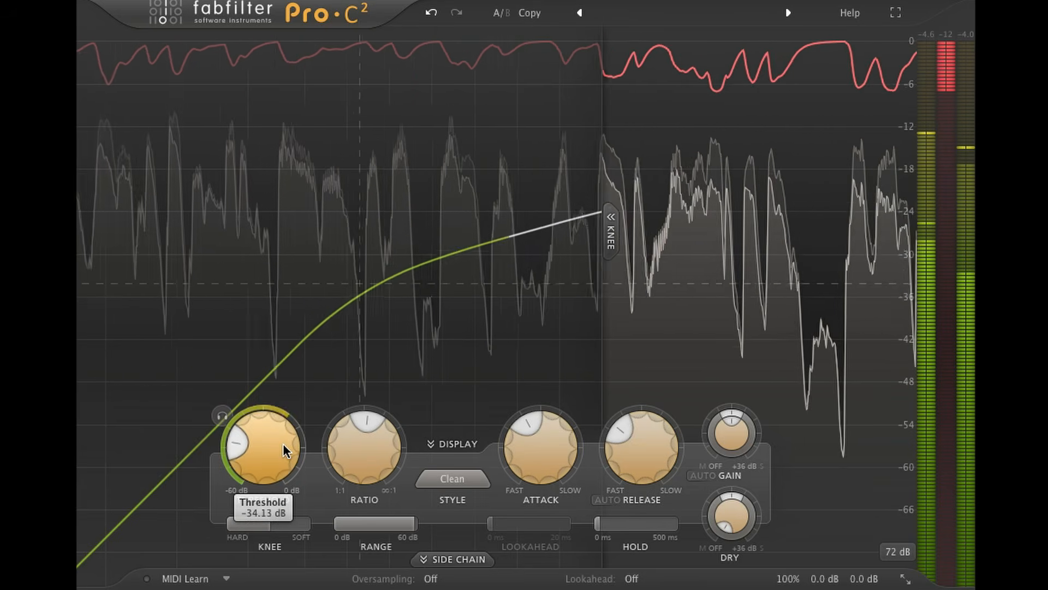
scroll(274, 443, up, 7)
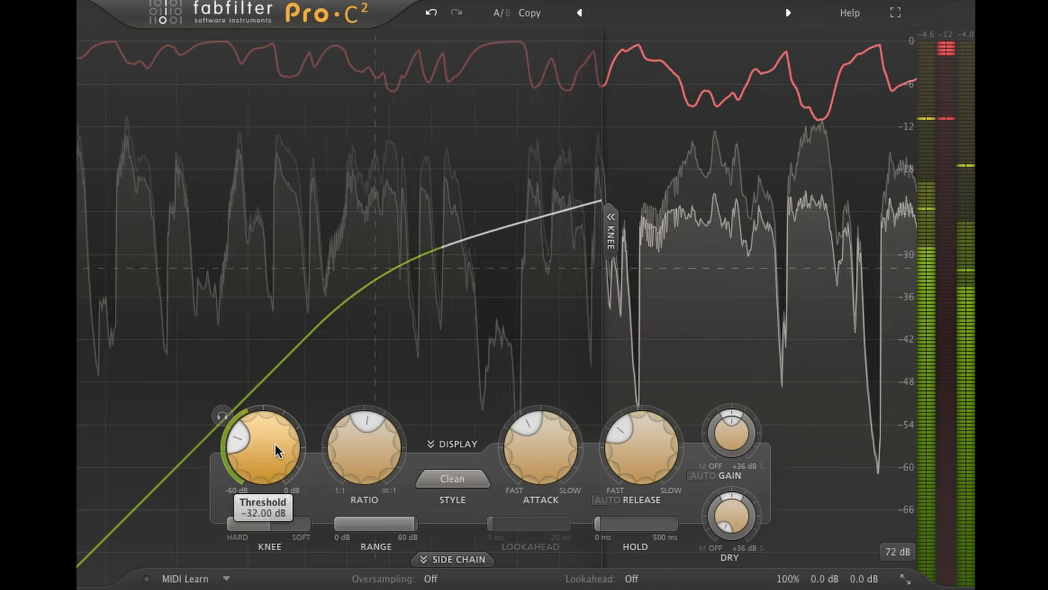
scroll(274, 443, up, 14)
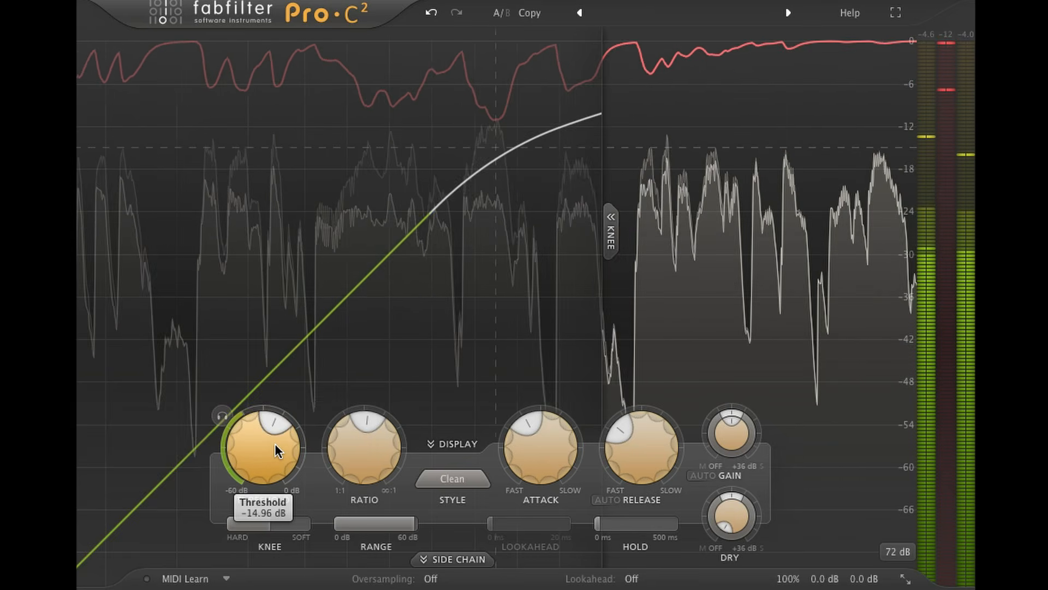
scroll(274, 443, up, 3)
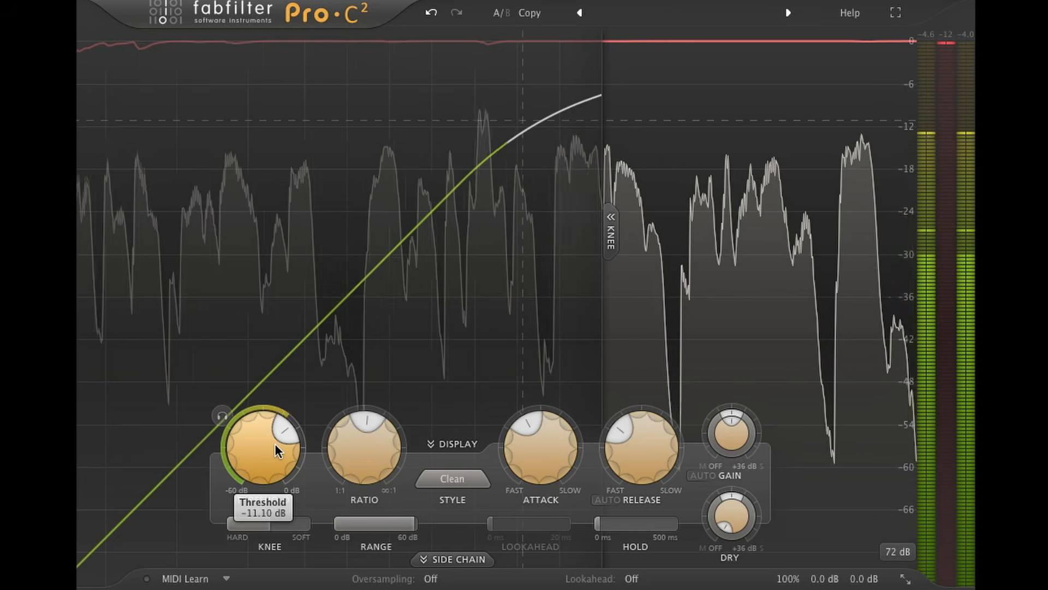
Lower the threshold to about -25 dB and raise the wet gain to +1.81 dB
scroll(274, 443, down, 14)
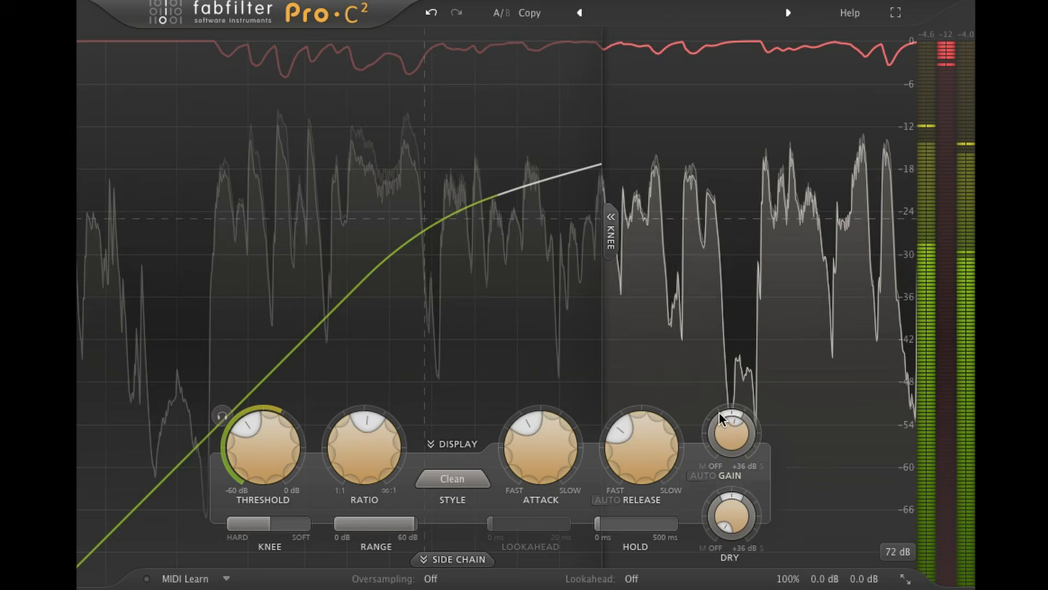
scroll(726, 431, up, 2)
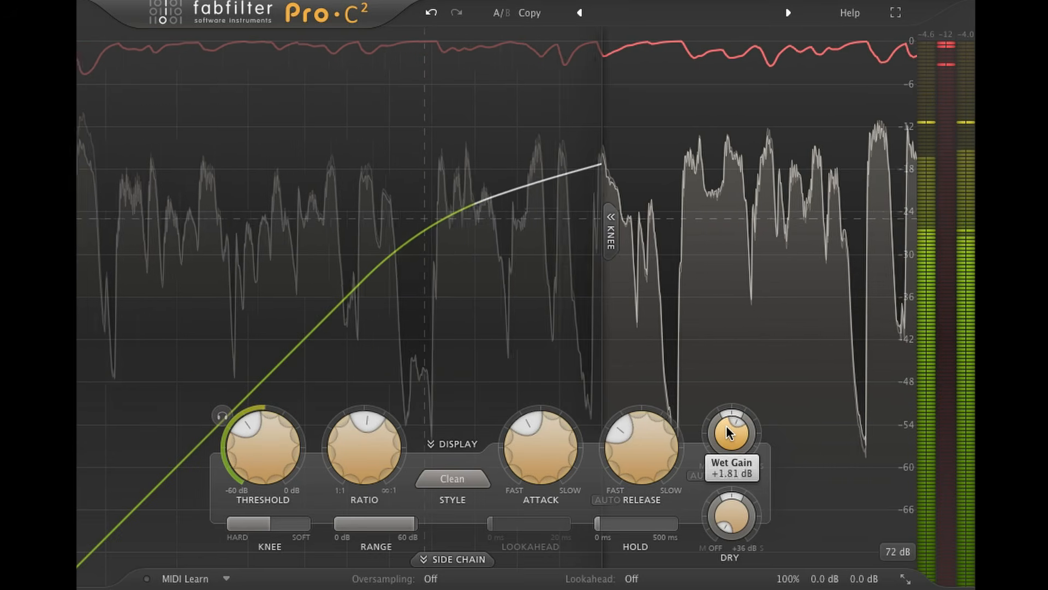